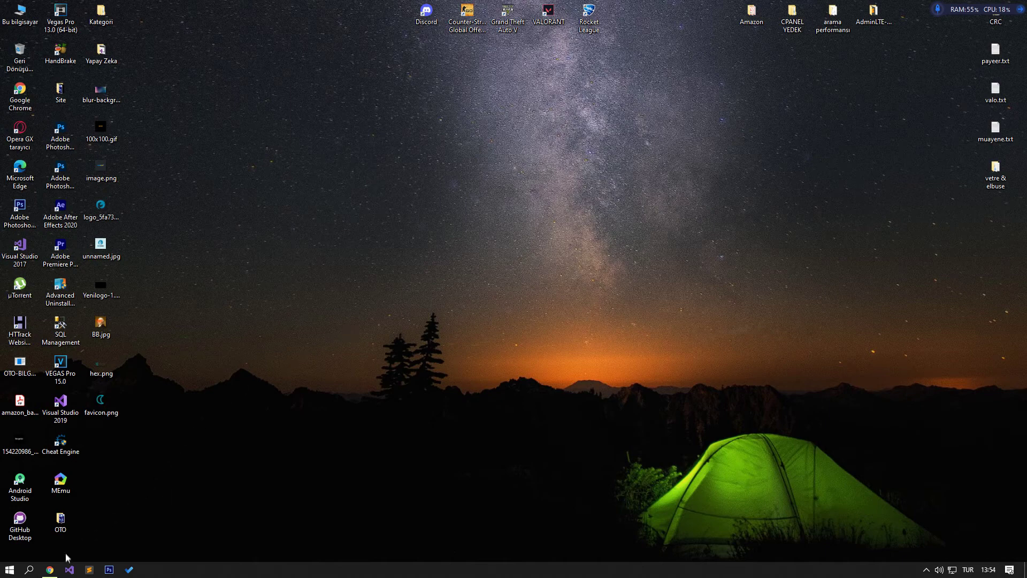
# - Open the Haberler page of the VALORANT website and look through its news items, including the 3.0 patch notes
pyautogui.click(50, 569)
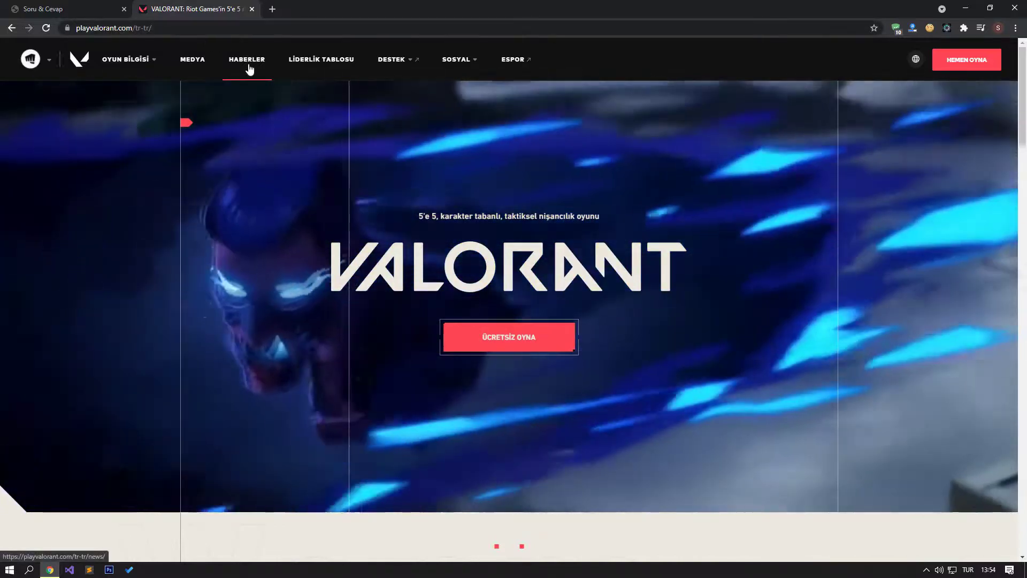
pyautogui.click(245, 63)
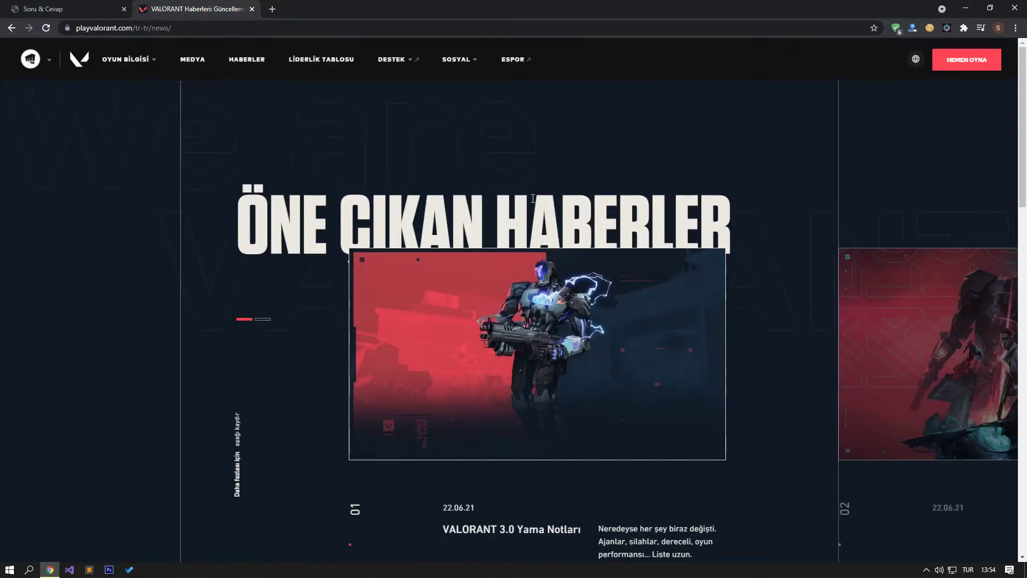
pyautogui.scroll(-3, 534, 199)
pyautogui.click(266, 159)
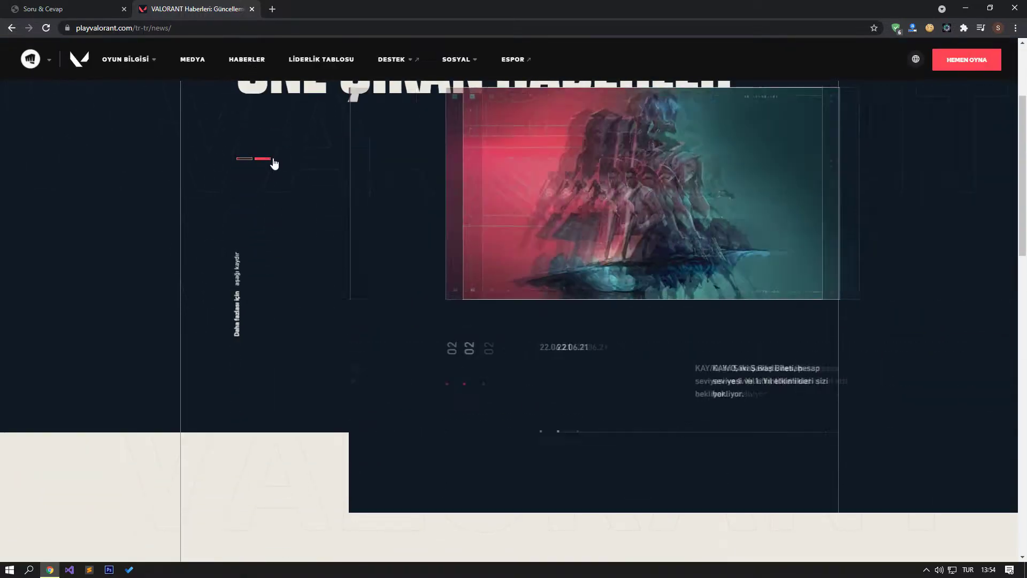
pyautogui.scroll(-5, 271, 161)
pyautogui.scroll(-2, 272, 161)
pyautogui.scroll(-1, 273, 162)
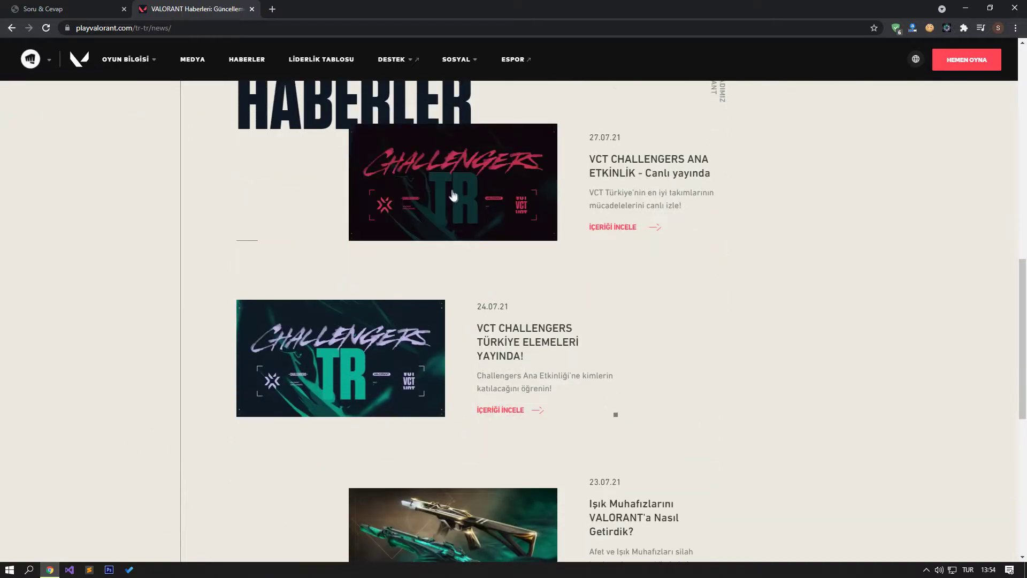
pyautogui.scroll(-3, 451, 196)
pyautogui.scroll(-8, 454, 201)
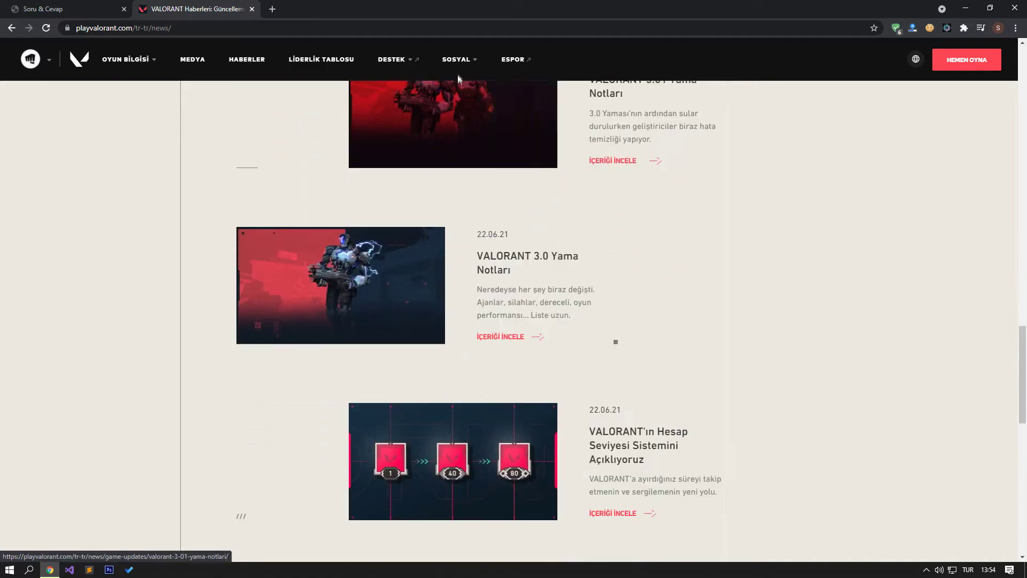
pyautogui.moveTo(458, 70)
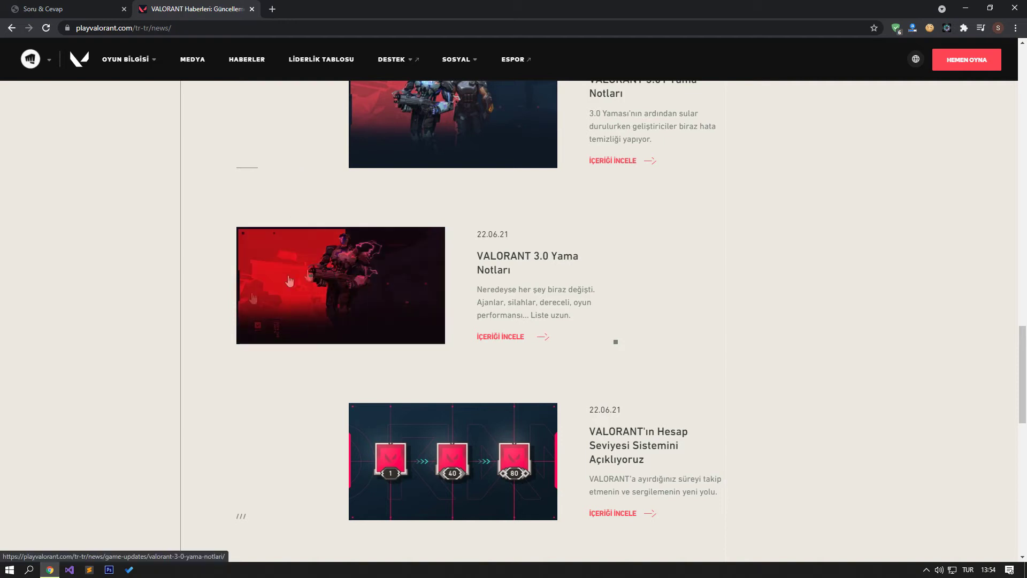
pyautogui.moveTo(49, 571)
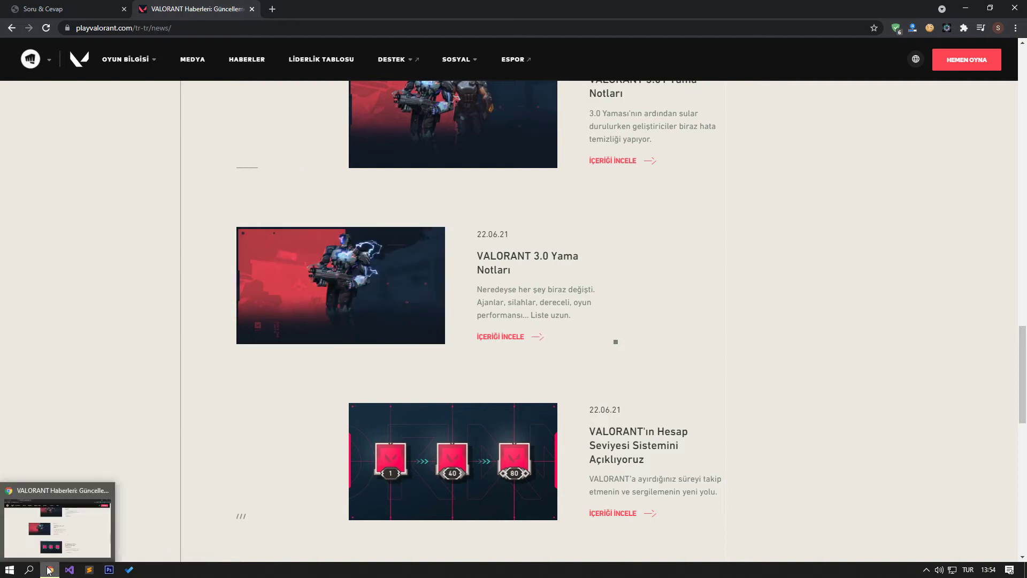
pyautogui.click(49, 570)
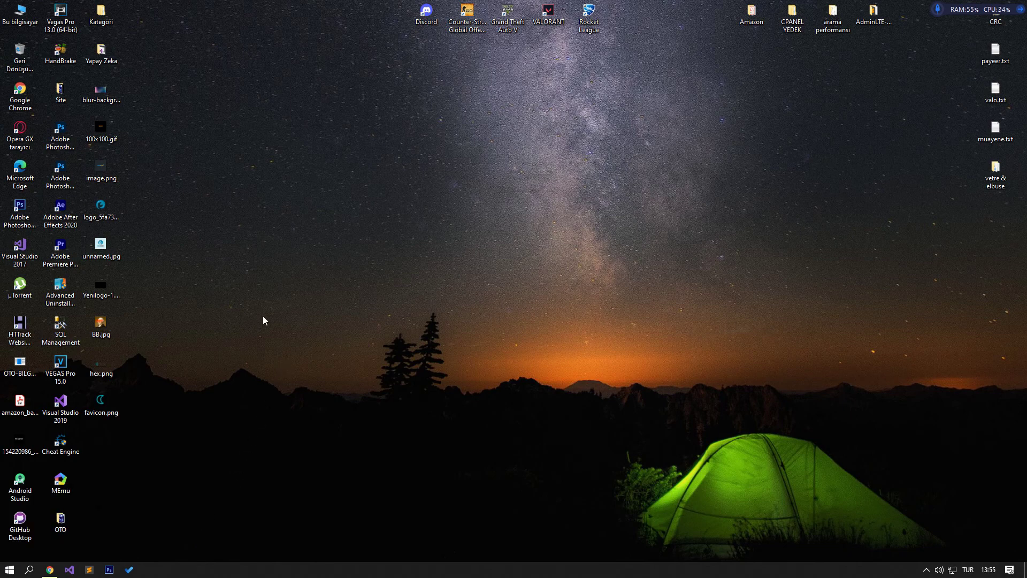
# - Open the Riot Vanguard folder inside Program Files on drive C
pyautogui.doubleClick(11, 13)
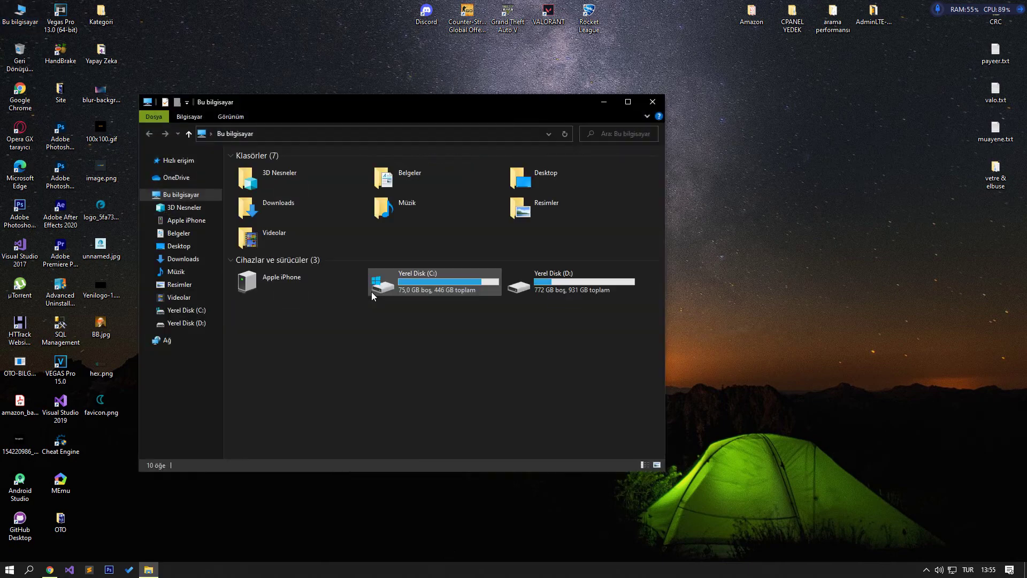
pyautogui.doubleClick(396, 284)
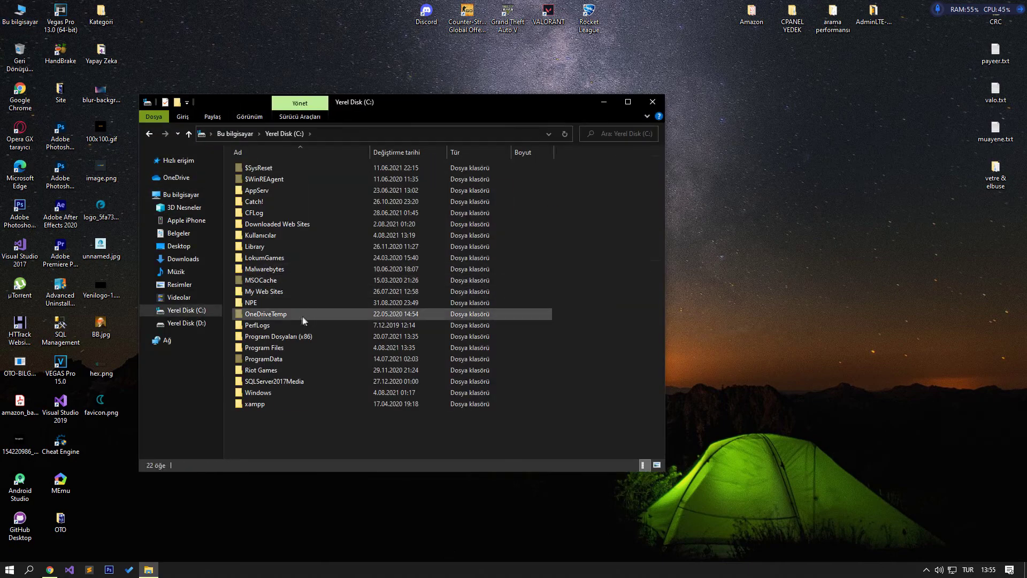
pyautogui.doubleClick(281, 347)
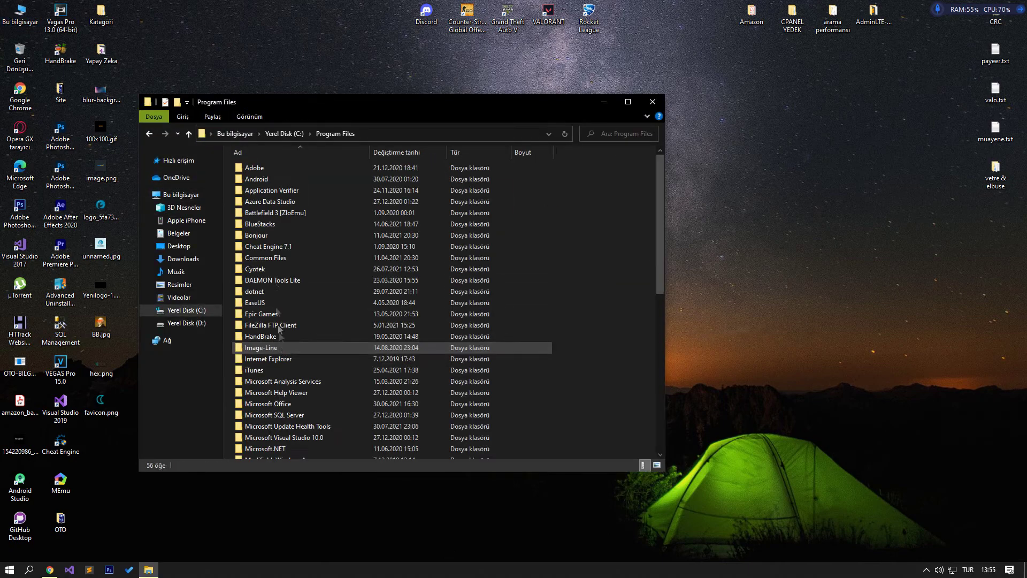
pyautogui.press('r')
pyautogui.click(290, 216)
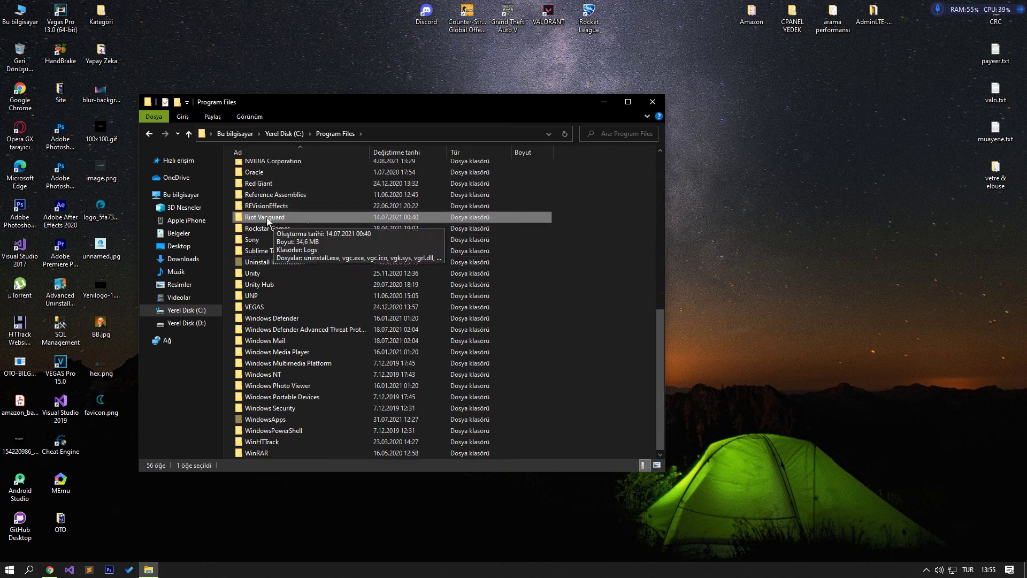
pyautogui.doubleClick(269, 218)
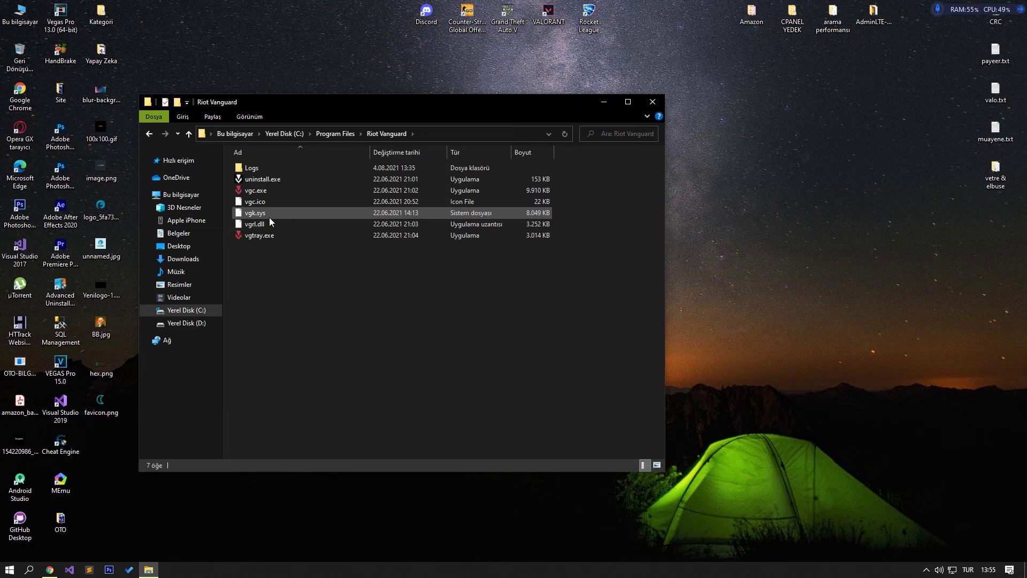
# - Run uninstall.exe and confirm the complete removal of Riot Vanguard
pyautogui.doubleClick(260, 180)
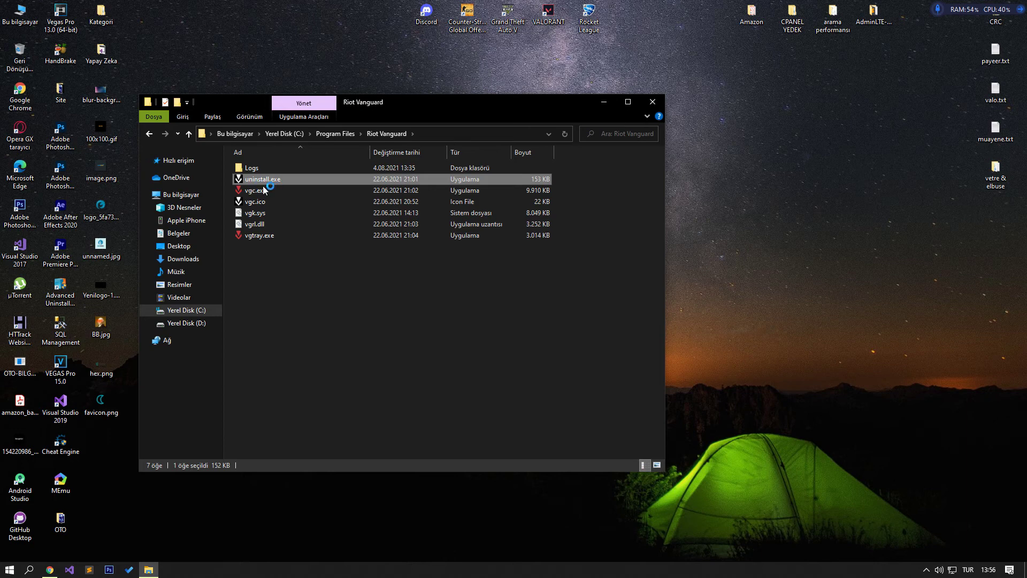
pyautogui.moveTo(456, 255); pyautogui.dragTo(348, 255)
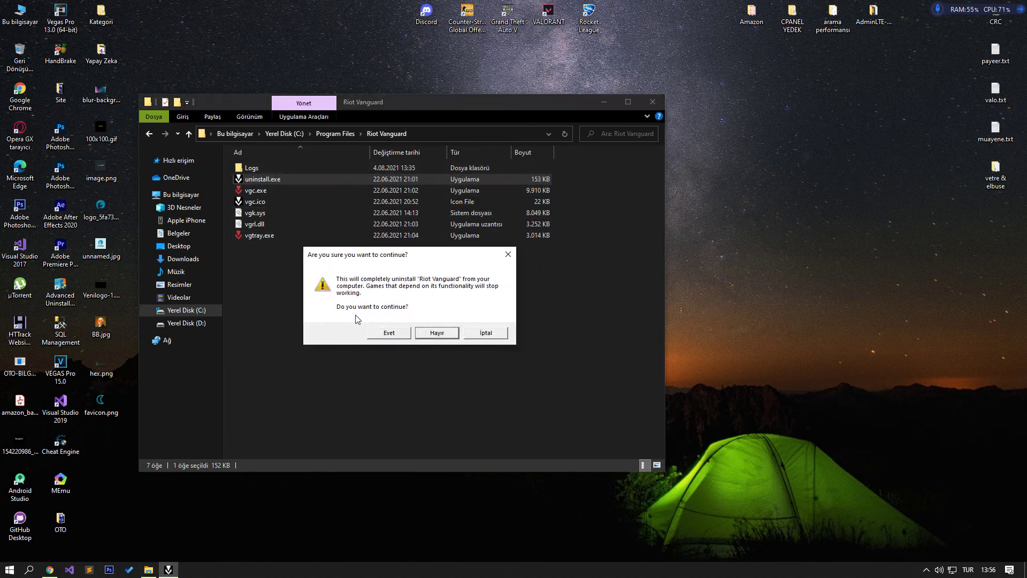
pyautogui.click(396, 333)
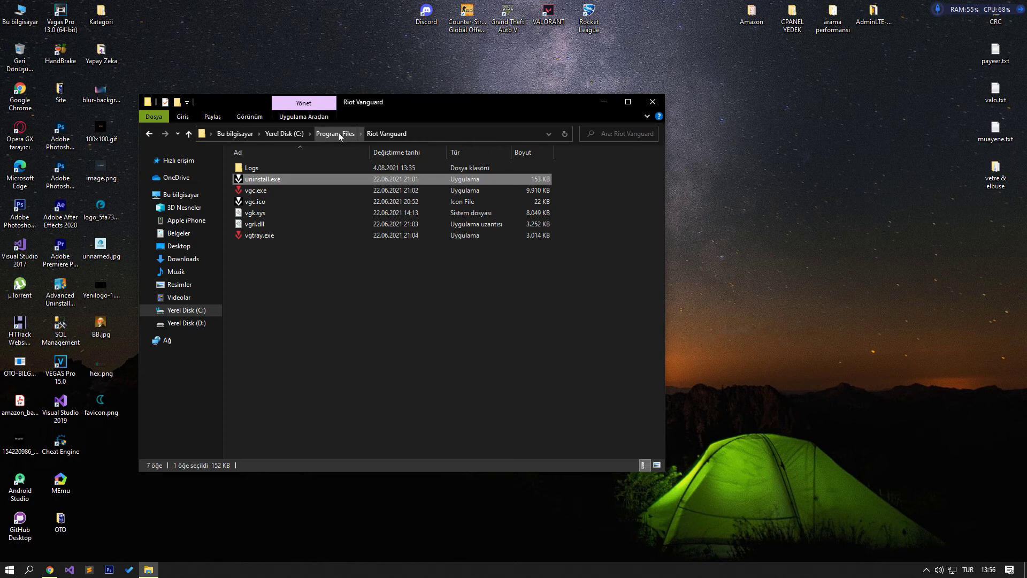
# - Check in Program Files whether the Riot Vanguard folder has been removed, and close the file window
pyautogui.click(297, 285)
pyautogui.press('F5')
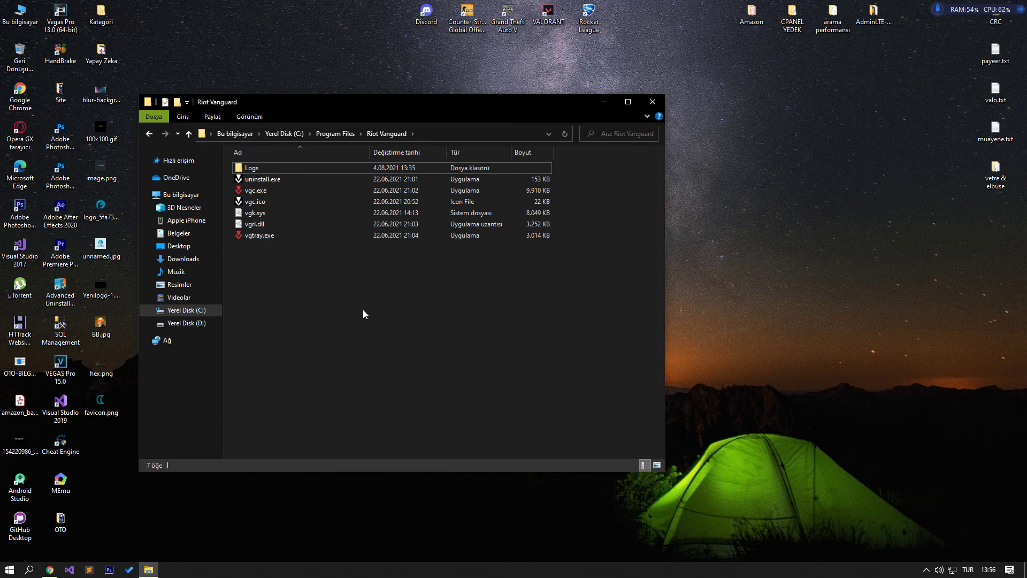
pyautogui.click(341, 134)
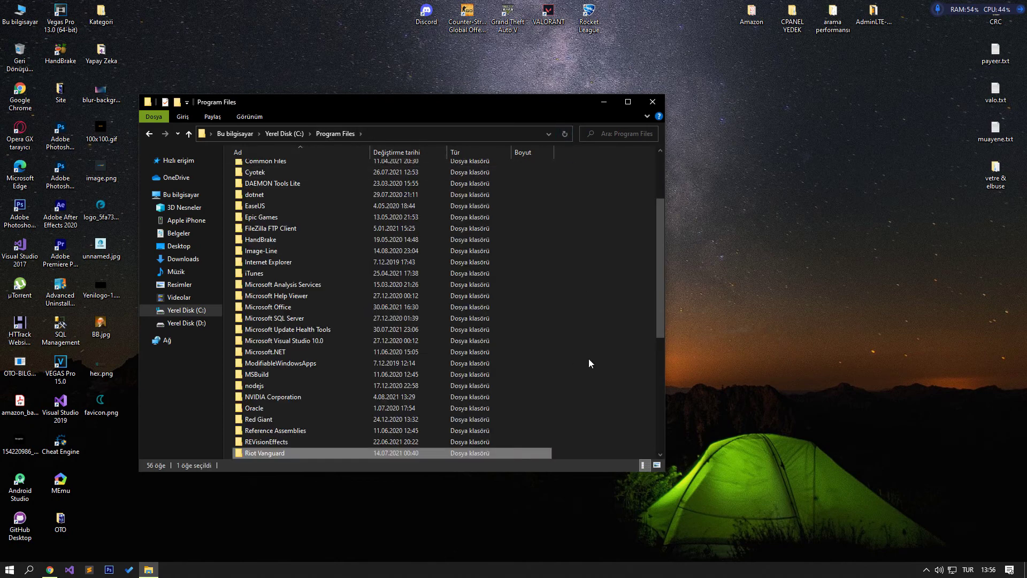
pyautogui.scroll(-1, 586, 359)
pyautogui.scroll(-1, 585, 361)
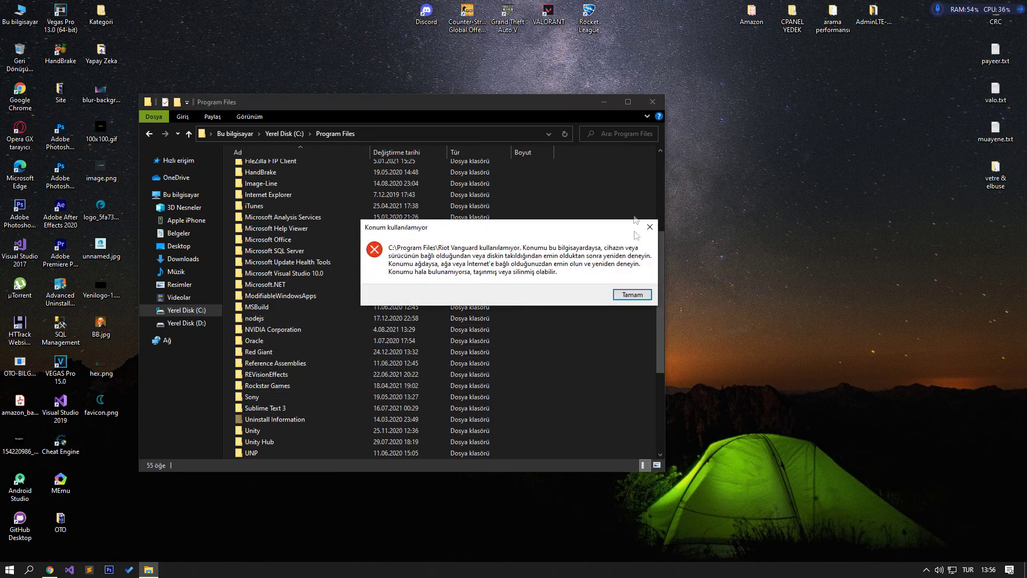
pyautogui.click(623, 293)
pyautogui.moveTo(436, 104); pyautogui.dragTo(445, 102)
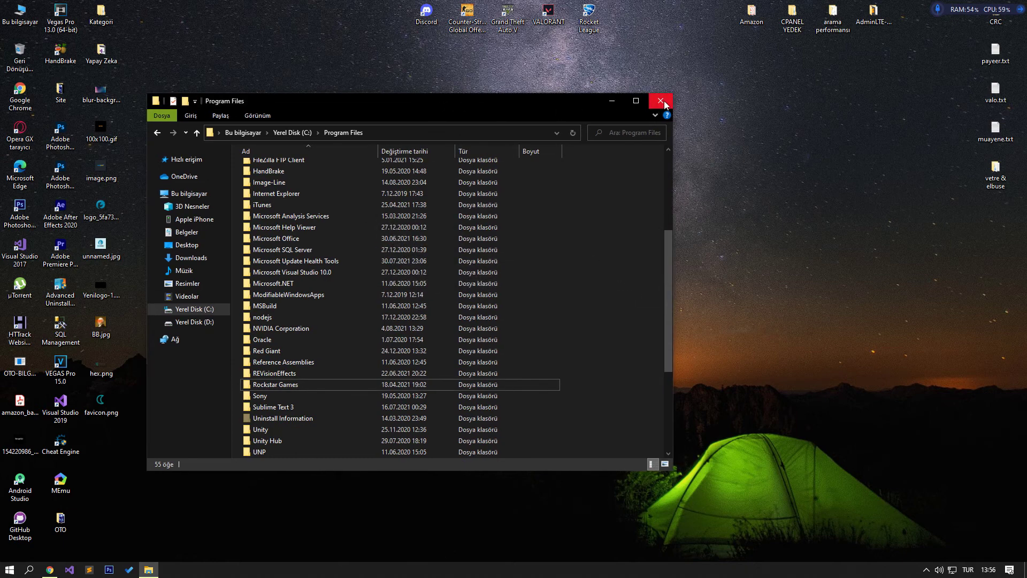
pyautogui.click(661, 101)
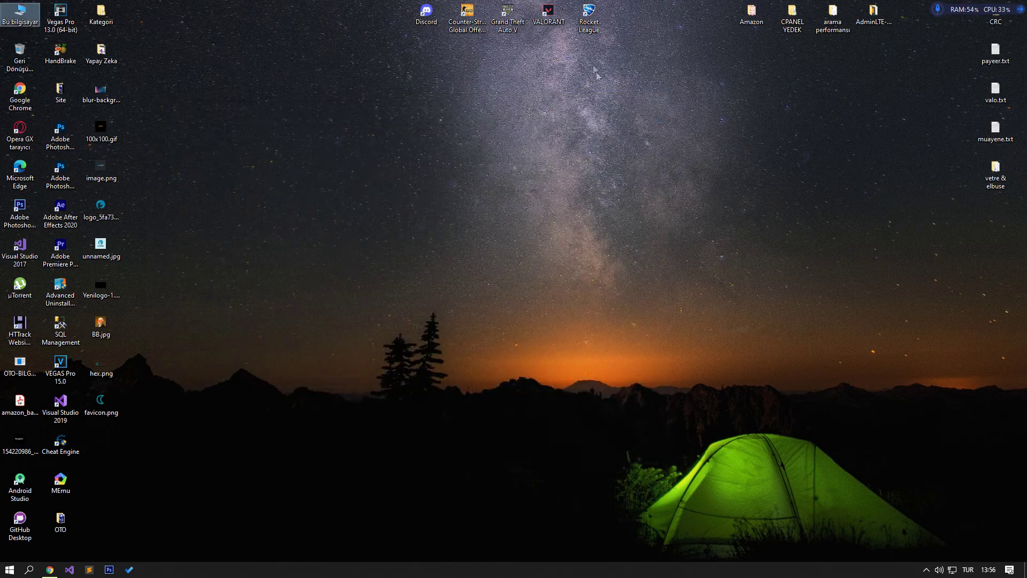
# - Run VALORANT as administrator from its desktop shortcut and close the launcher window once it has loaded
pyautogui.doubleClick(559, 21)
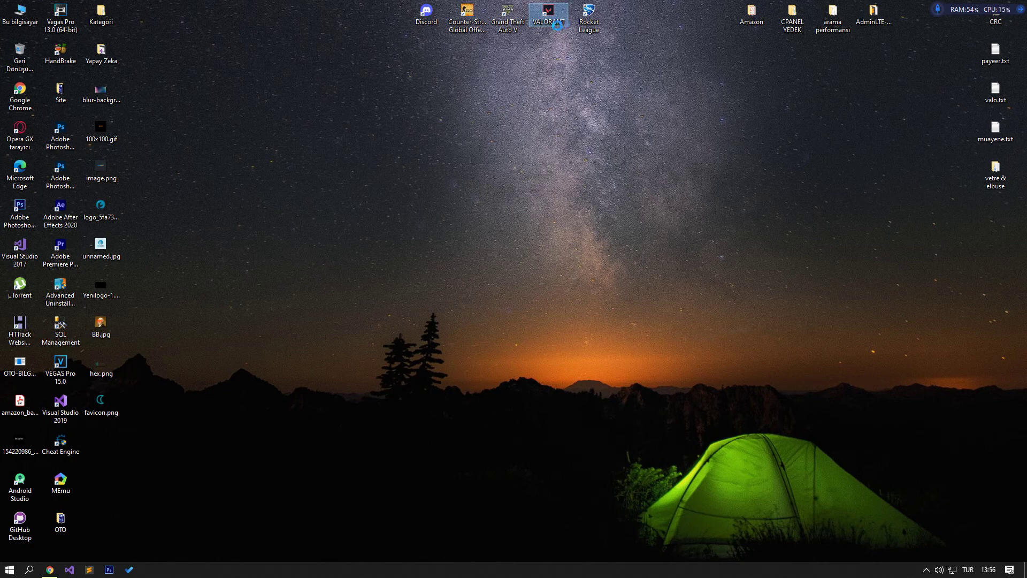
pyautogui.rightClick(550, 20)
pyautogui.click(591, 119)
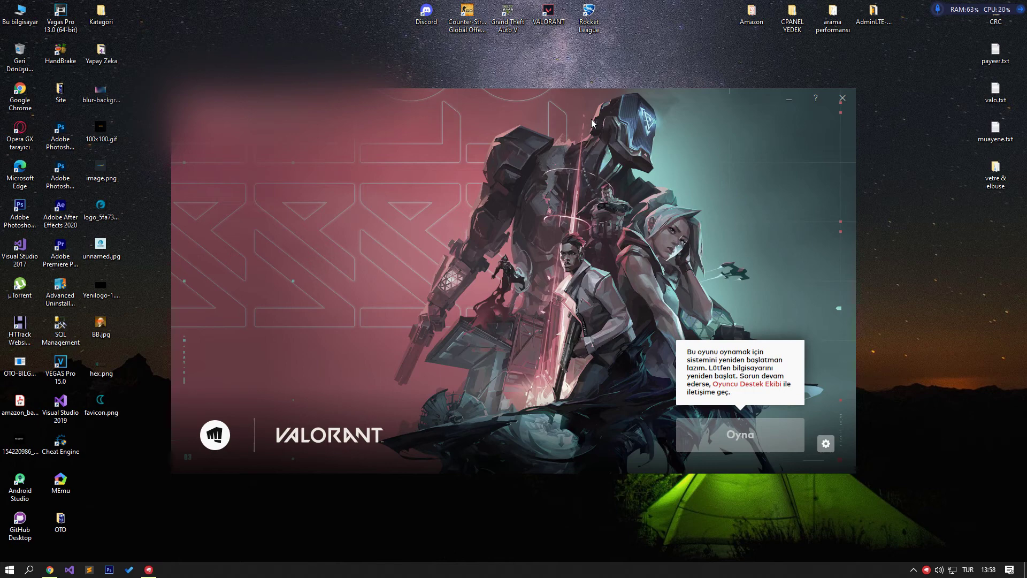
pyautogui.moveTo(560, 103); pyautogui.dragTo(544, 97)
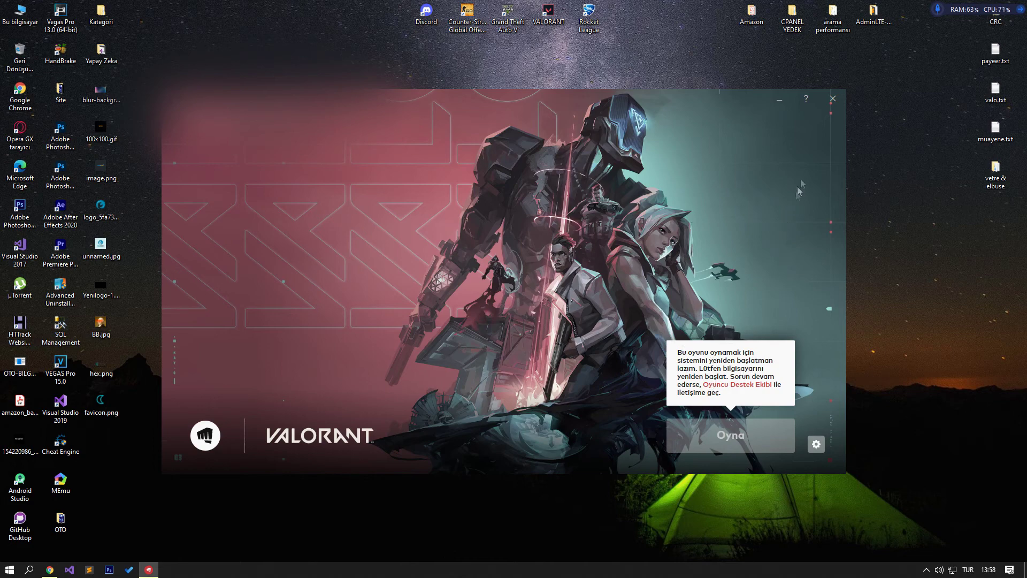
pyautogui.click(838, 104)
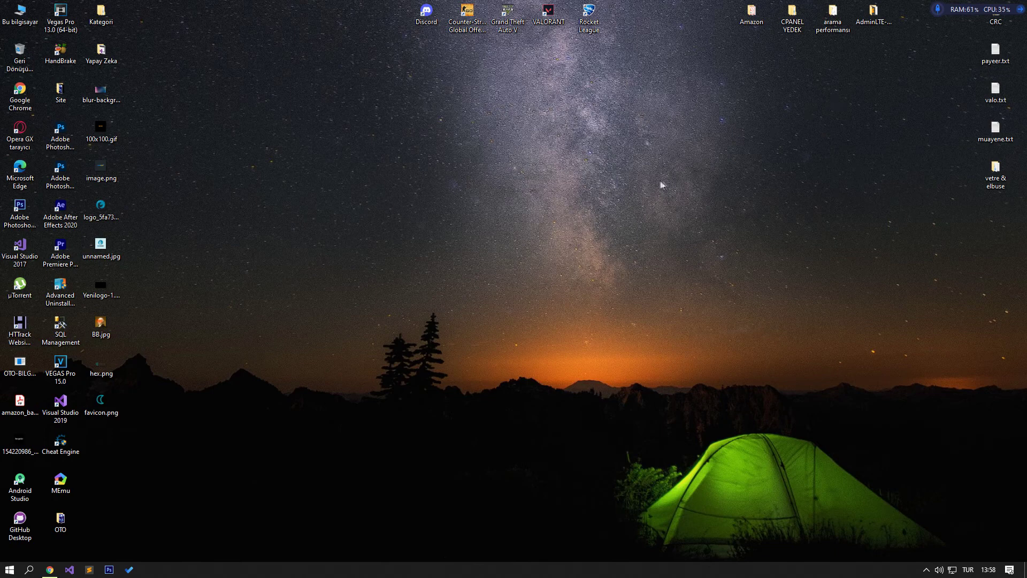
# - Restart the computer
pyautogui.click(7, 566)
pyautogui.click(13, 549)
pyautogui.click(32, 522)
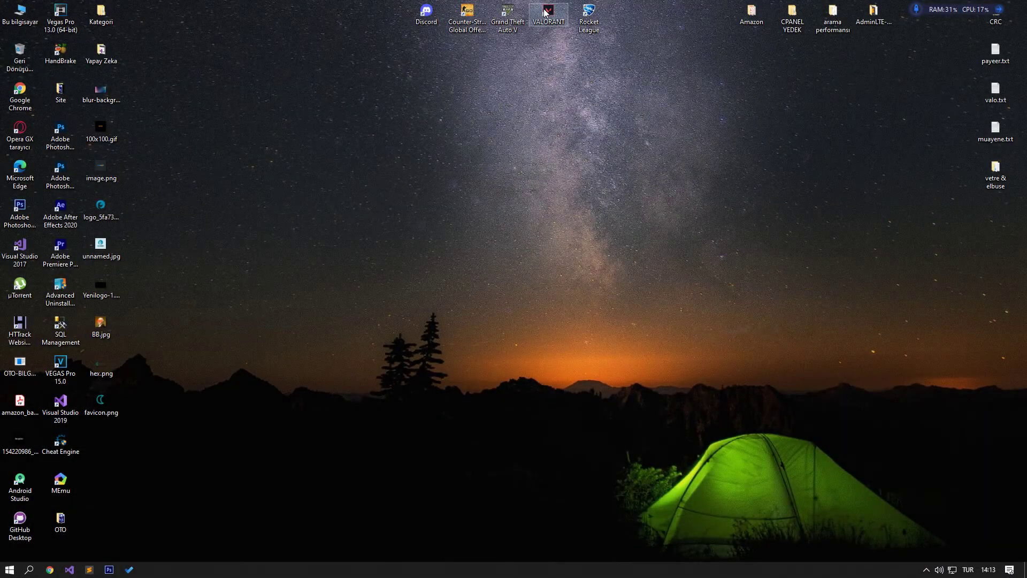
# - Launch the VALORANT game with administrator rights after the reboot
pyautogui.doubleClick(562, 13)
pyautogui.rightClick(559, 12)
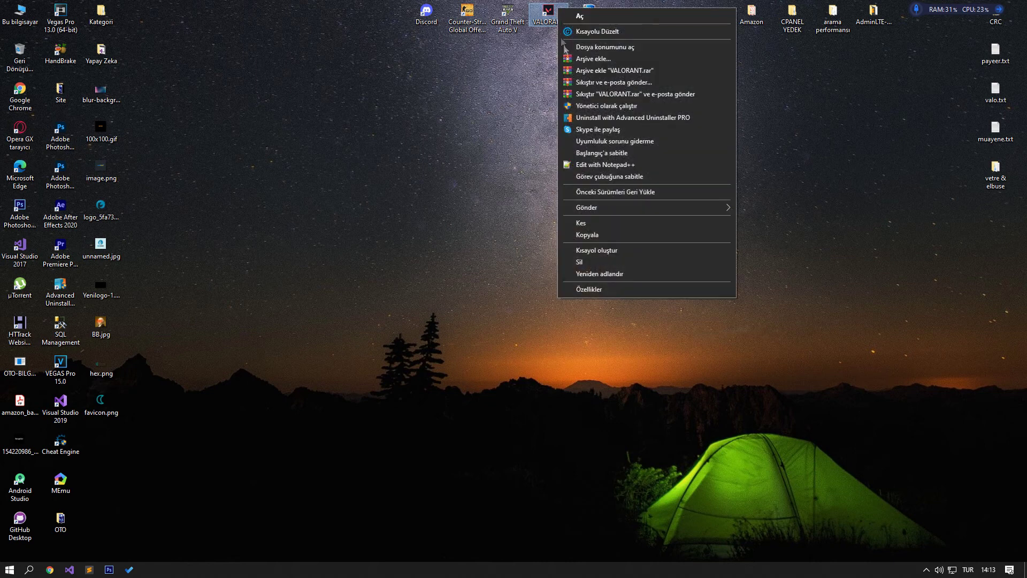
pyautogui.click(591, 117)
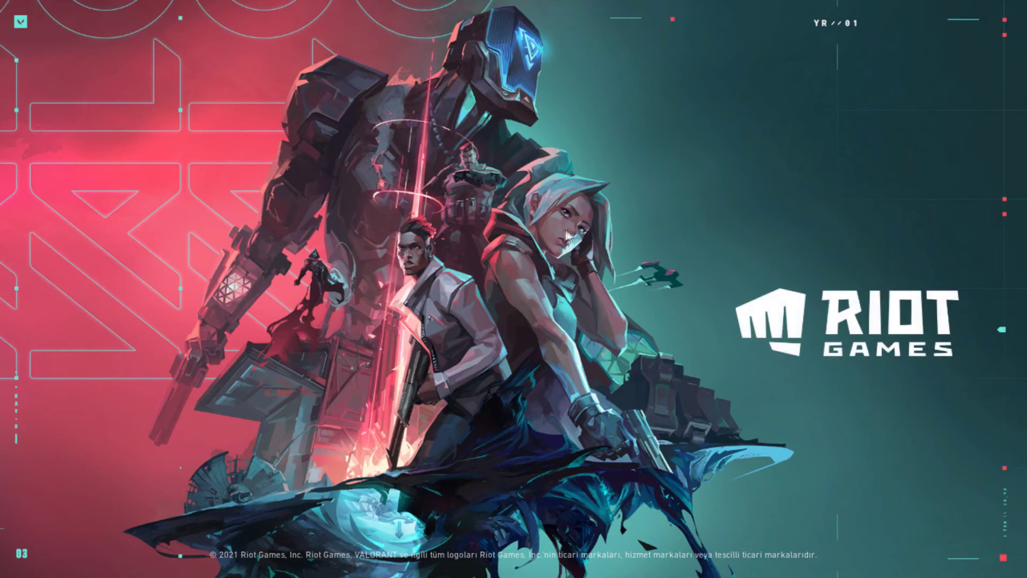
# - Leave the full-screen VALORANT game and close its window
pyautogui.press('super')
pyautogui.moveTo(231, 570); pyautogui.dragTo(210, 540)
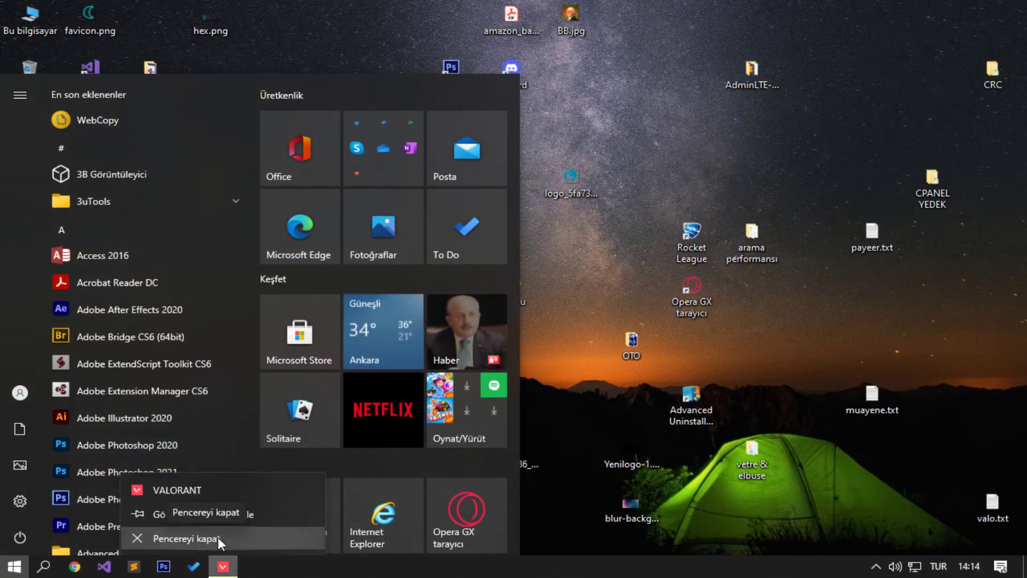
pyautogui.click(217, 537)
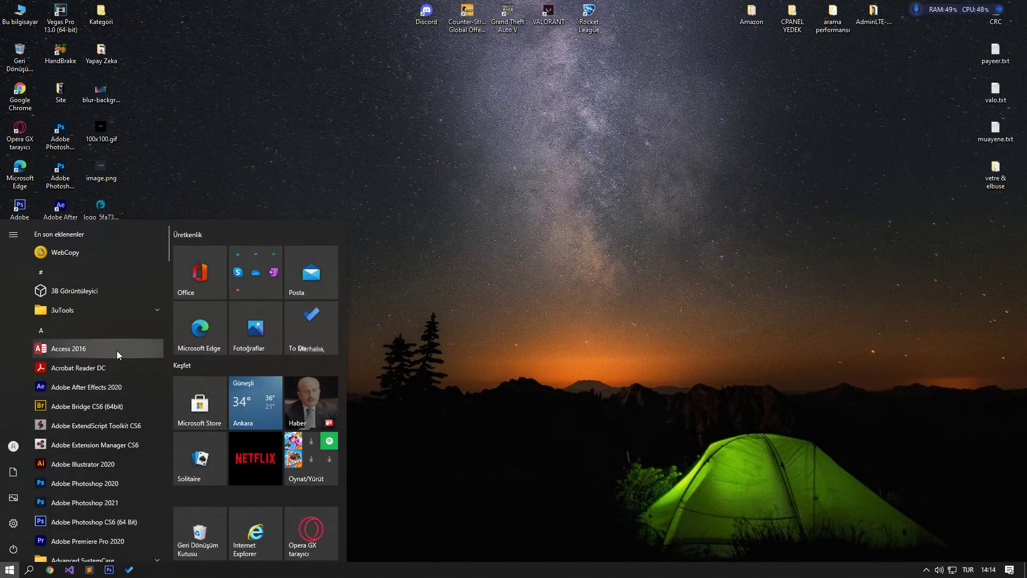
pyautogui.click(450, 247)
# - Open the Windows Services console (Hizmetler) and show the properties of the vgc service
pyautogui.click(2, 570)
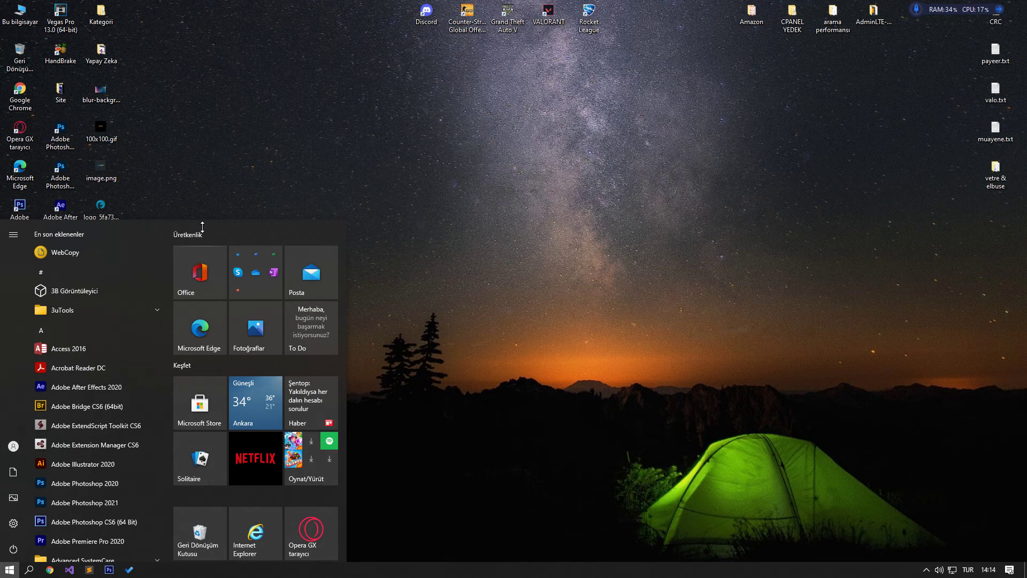
pyautogui.write('taskmgr')
pyautogui.press('Return')
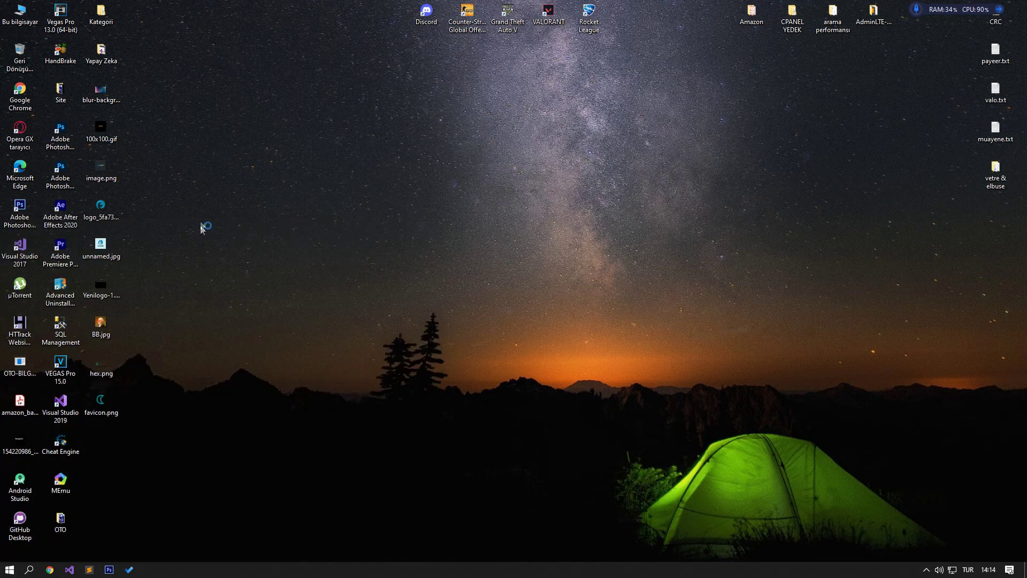
pyautogui.click(391, 260)
pyautogui.press('v')
pyautogui.doubleClick(373, 231)
# - Set the vgc service's startup type to Otomatik, apply the change, and start the service
pyautogui.click(343, 284)
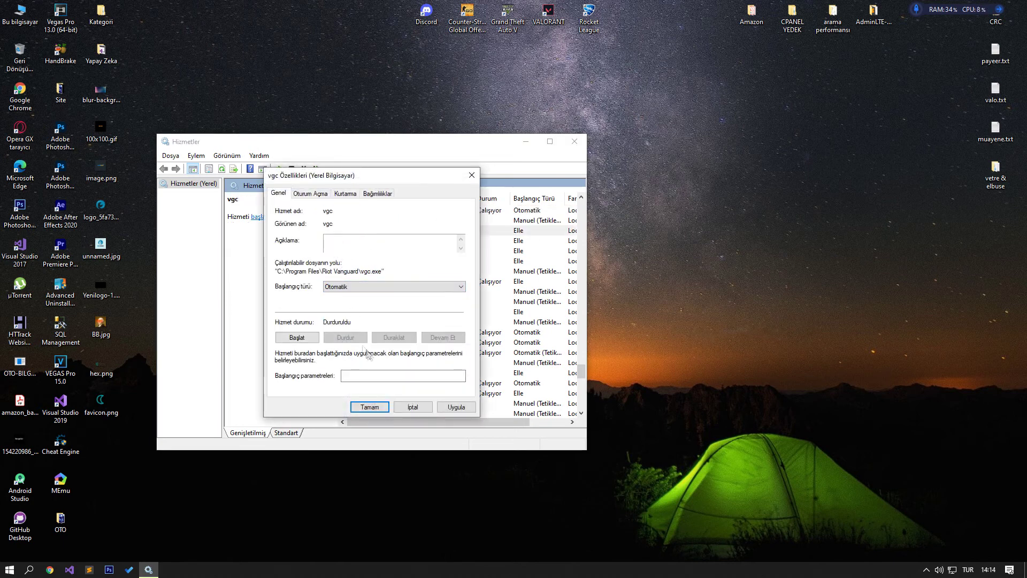
pyautogui.click(456, 406)
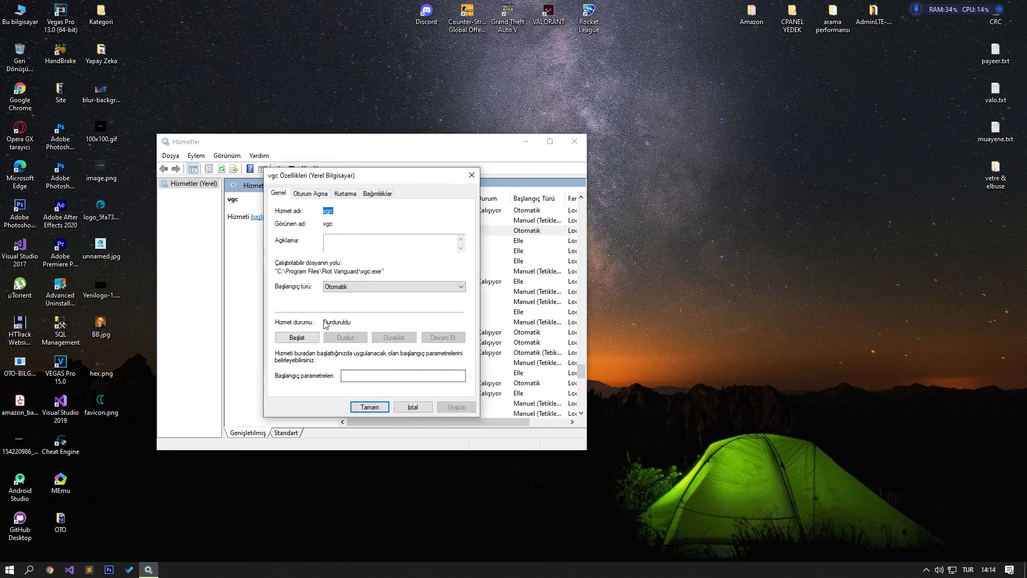
pyautogui.click(297, 338)
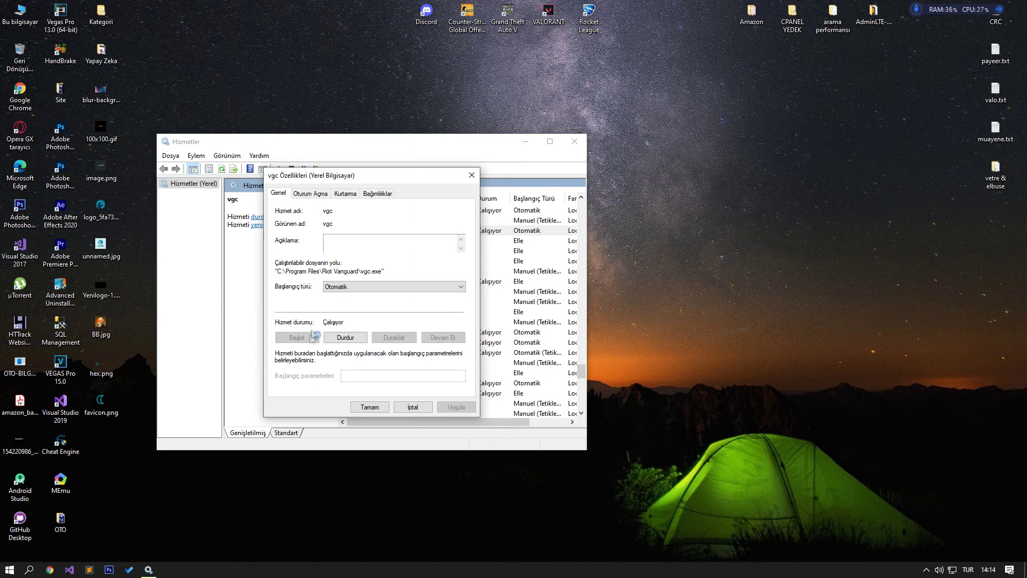
# - Confirm the vgc service properties and close the Hizmetler console
pyautogui.click(368, 406)
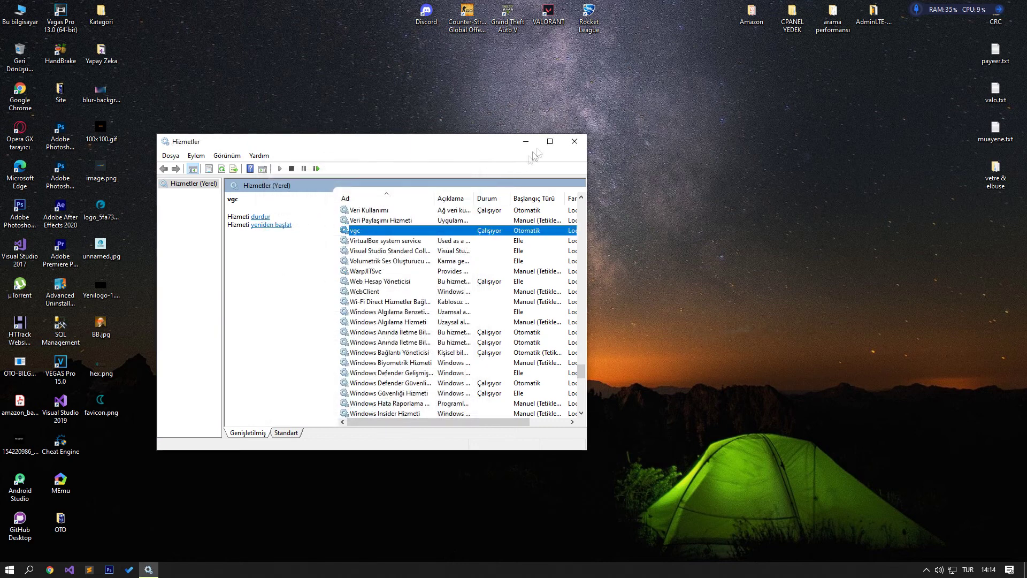
pyautogui.click(575, 142)
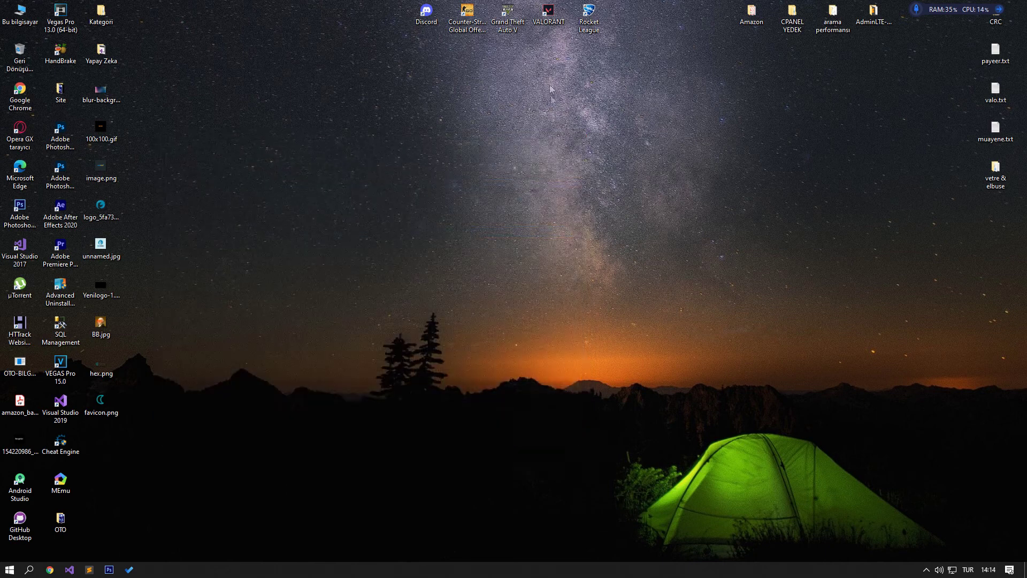
# - Launch VALORANT again from the desktop and acknowledge the AFK penalty notice
pyautogui.rightClick(547, 23)
pyautogui.click(570, 121)
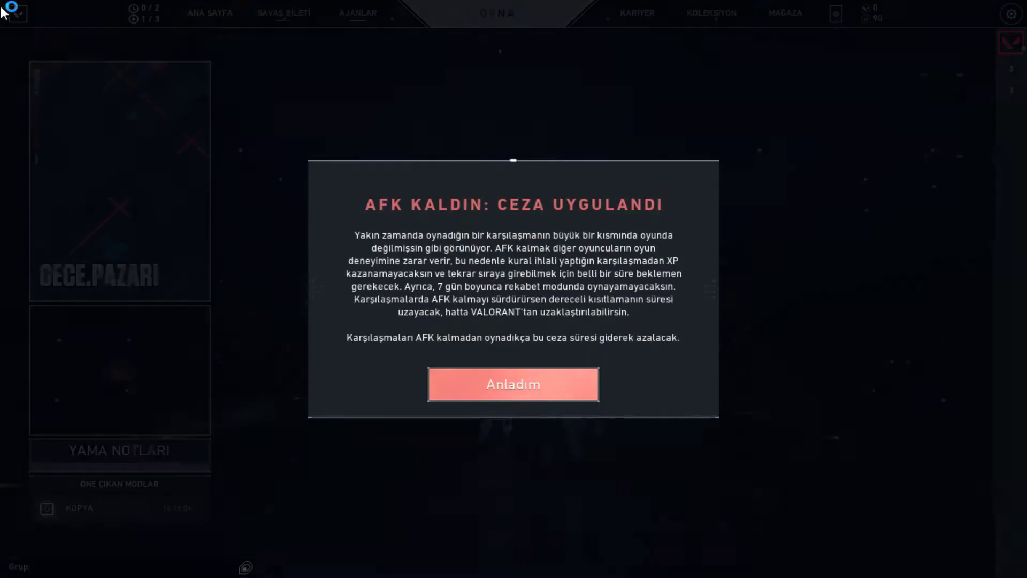
pyautogui.click(513, 383)
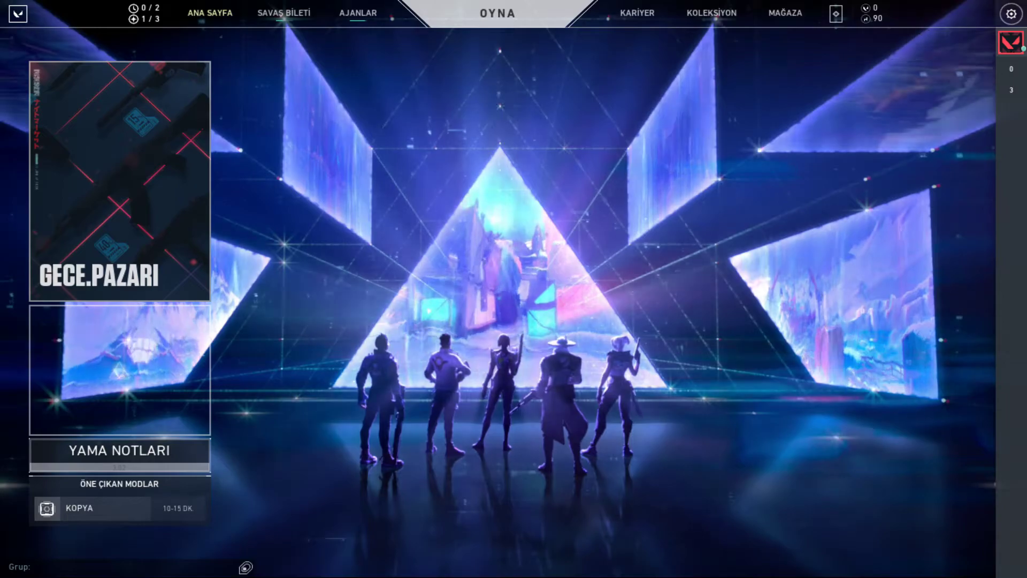
# - Exit VALORANT to the desktop without signing out of the account
pyautogui.click(1011, 14)
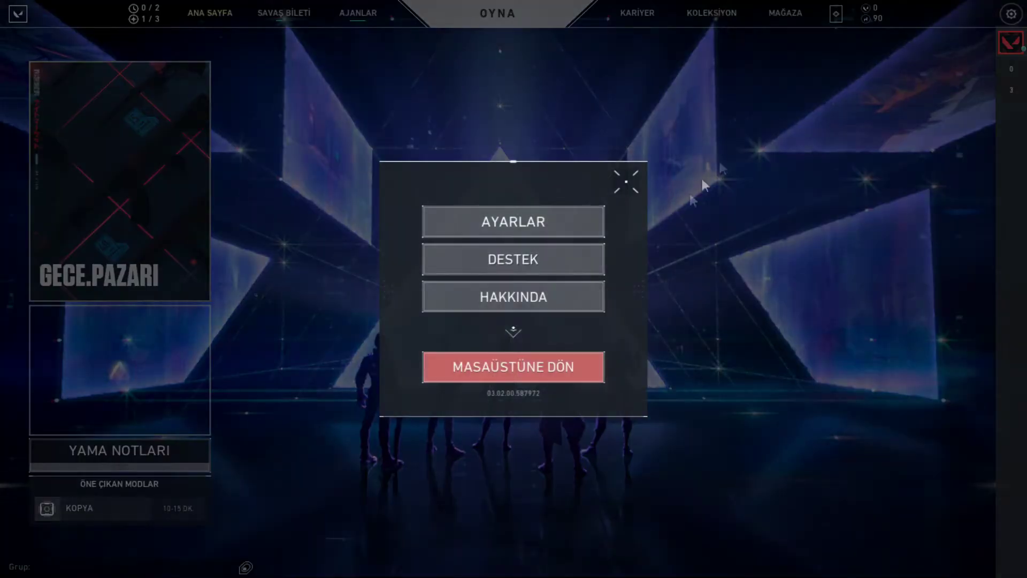
pyautogui.click(588, 372)
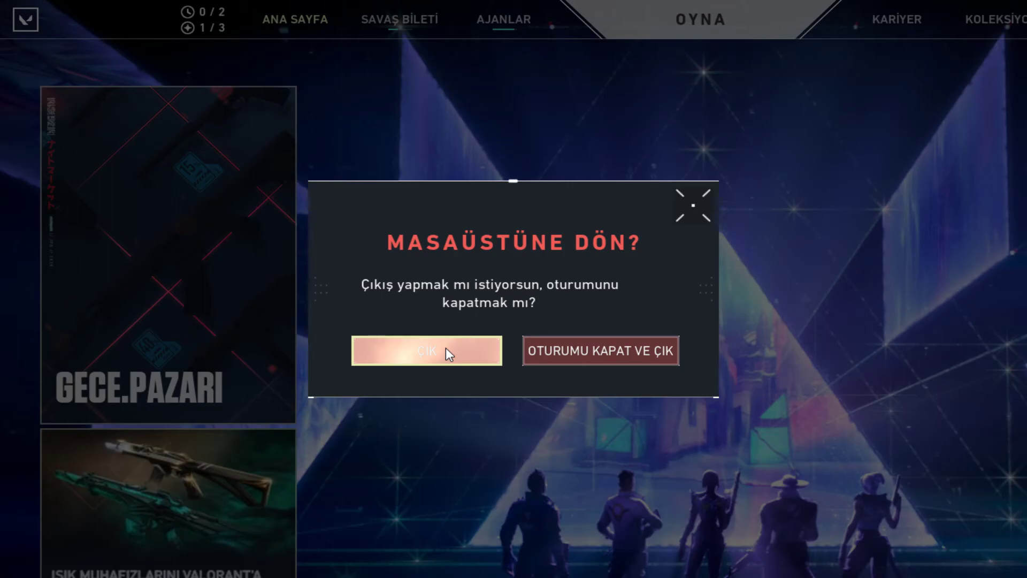
pyautogui.click(445, 349)
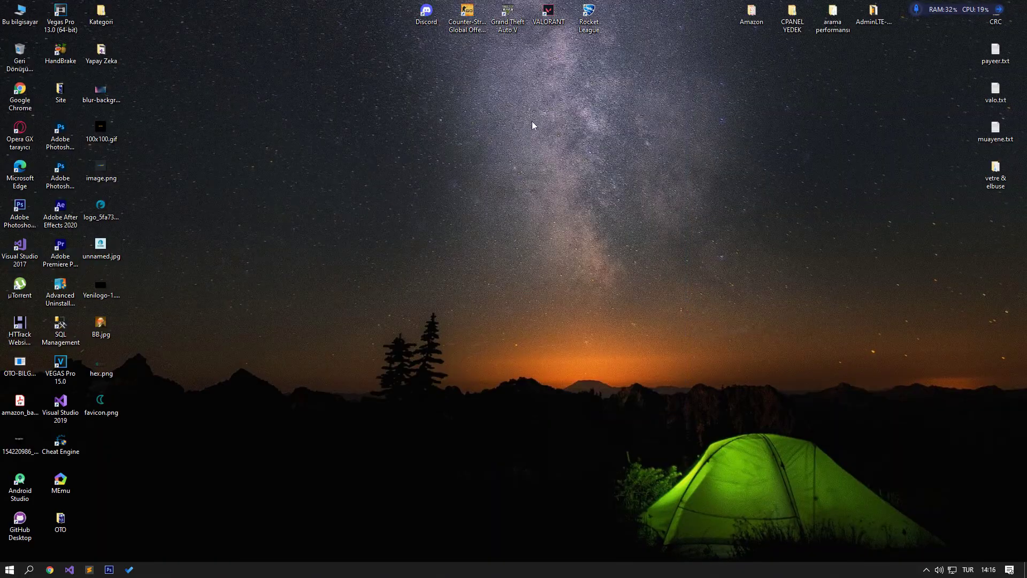
# - Open the Windows network adapter options and show the properties of the Ethernet connection
pyautogui.rightClick(952, 569)
pyautogui.click(941, 554)
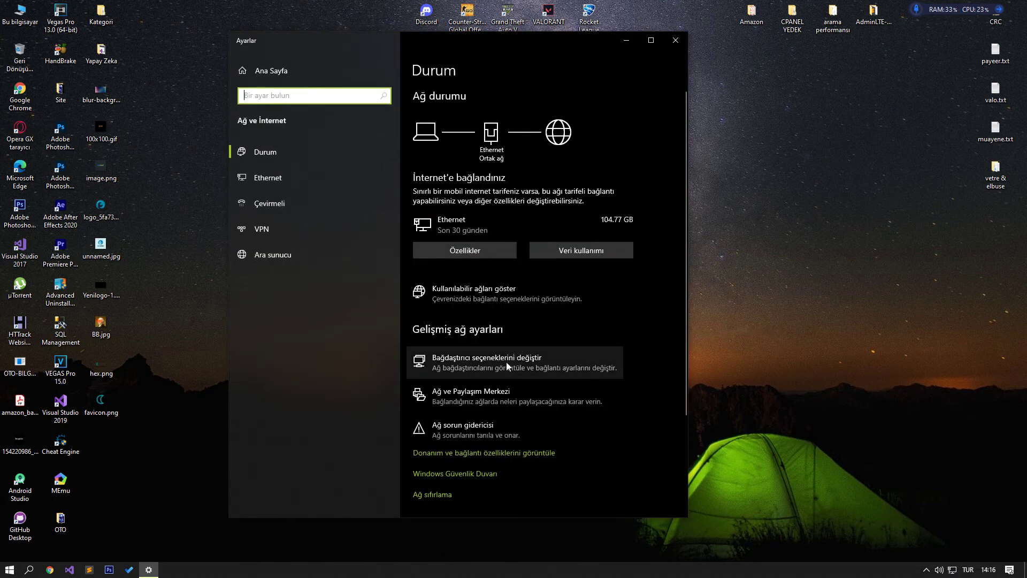
pyautogui.click(506, 362)
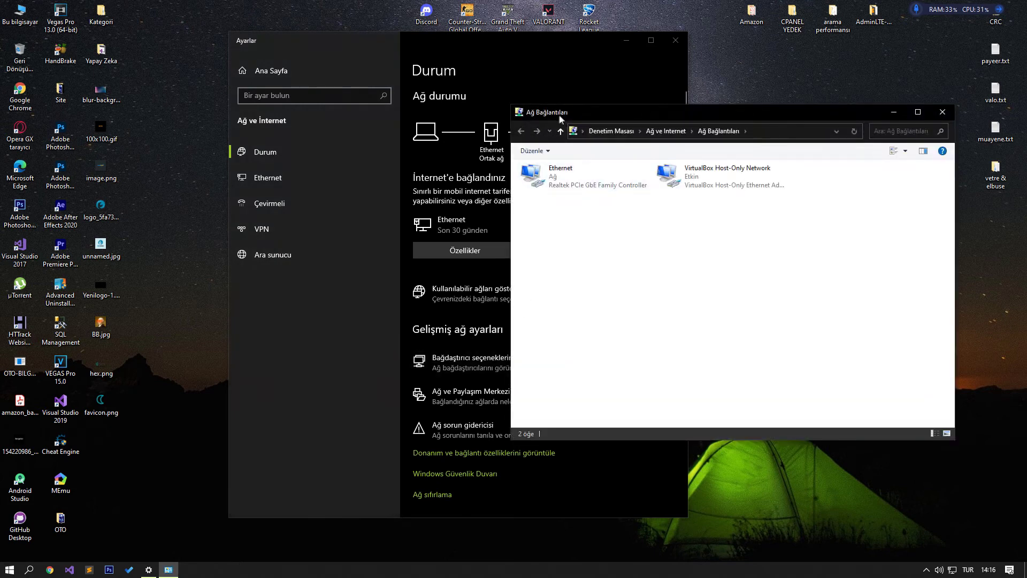
pyautogui.rightClick(583, 188)
pyautogui.click(620, 292)
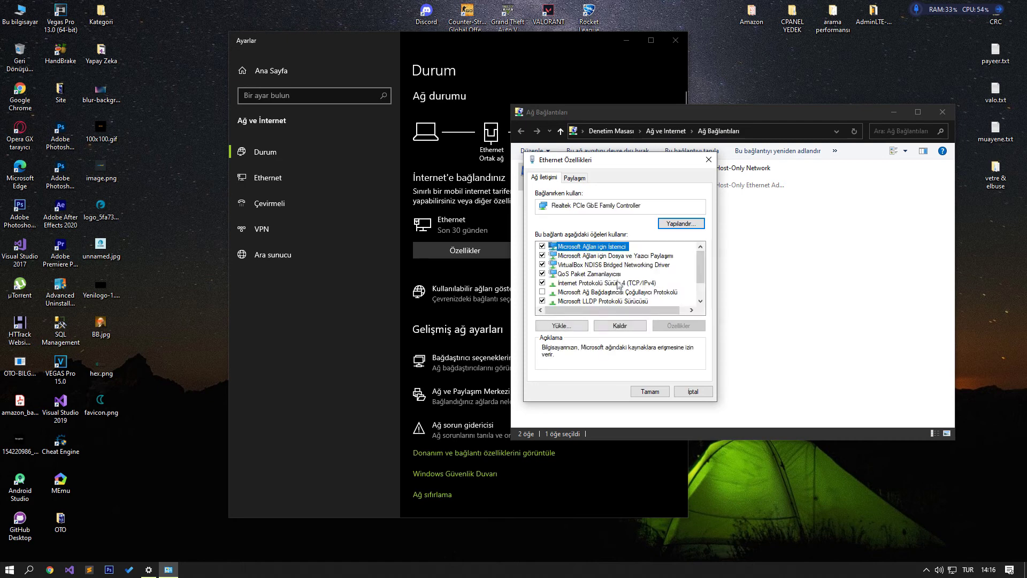
# - Set the Ethernet connection's IPv4 DNS servers to 8.8.8.8 and 8.8.4.4, enable validating settings on exit, and confirm the changes
pyautogui.click(586, 284)
pyautogui.scroll(-1, 586, 286)
pyautogui.doubleClick(619, 256)
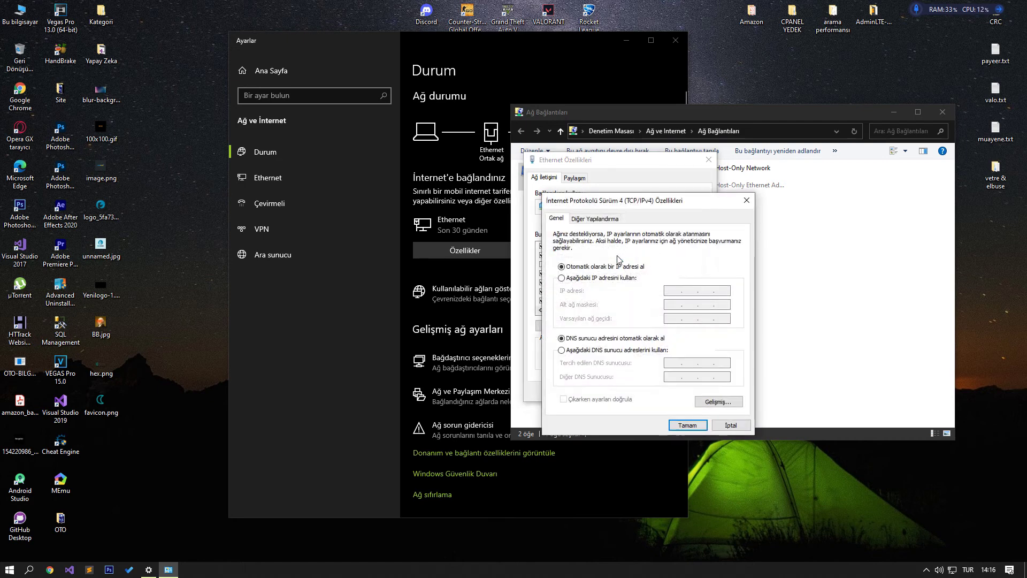
pyautogui.moveTo(613, 201); pyautogui.dragTo(472, 201)
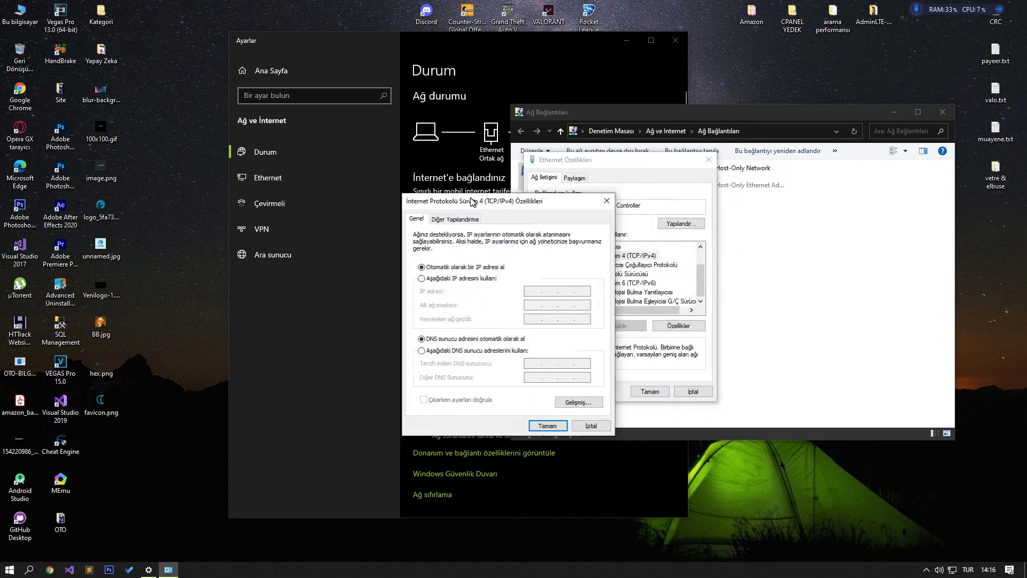
pyautogui.click(488, 351)
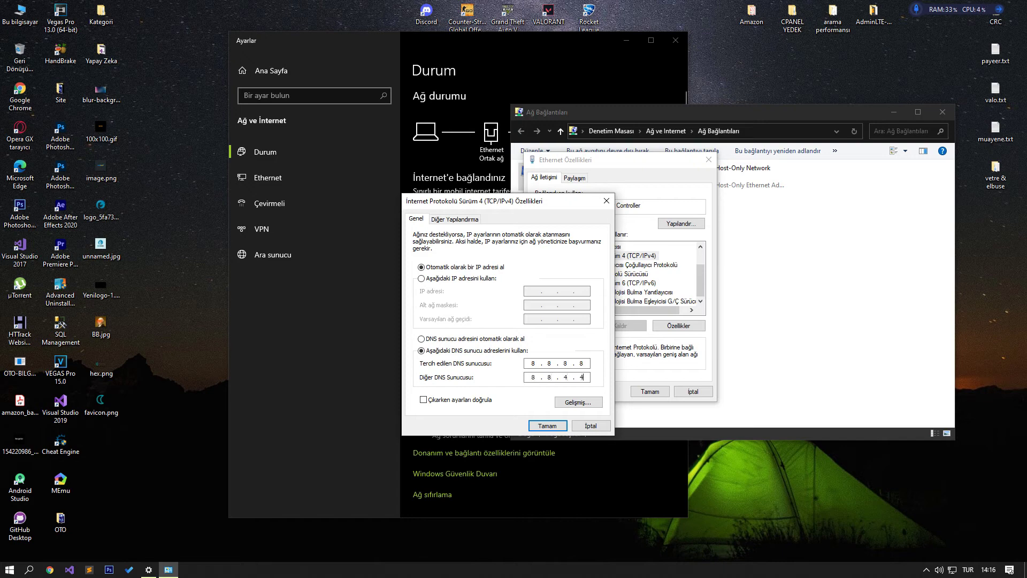
pyautogui.click(470, 400)
pyautogui.click(547, 425)
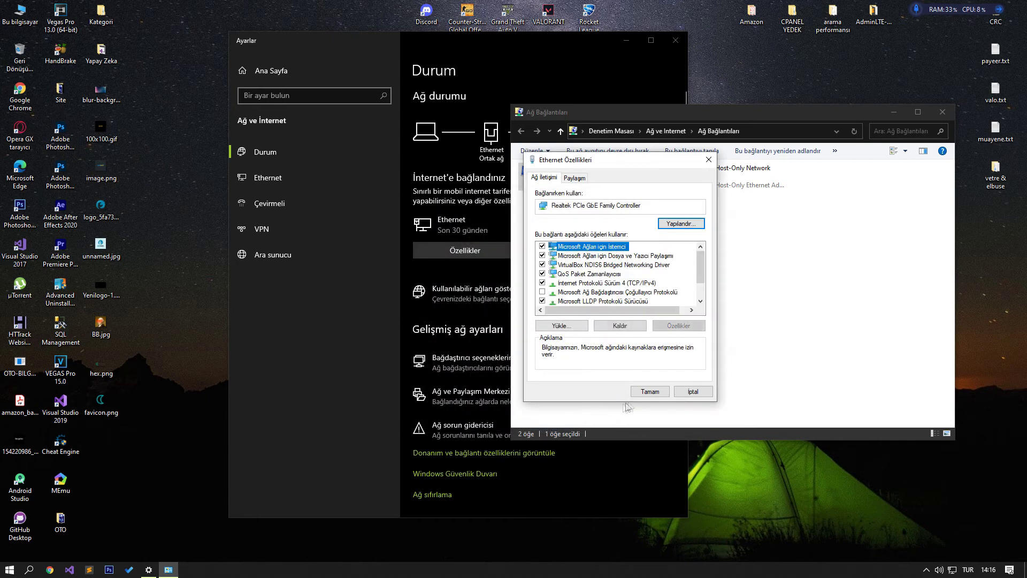
pyautogui.click(658, 393)
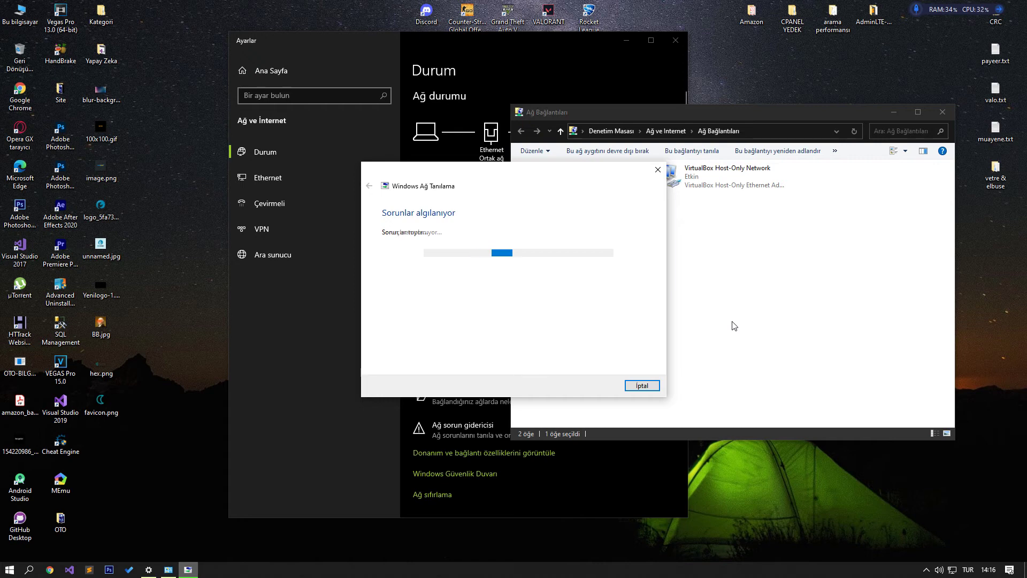
# - Cancel the Windows network diagnostics and close the Ağ Bağlantıları and Ayarlar windows
pyautogui.click(658, 170)
pyautogui.moveTo(787, 112); pyautogui.dragTo(700, 125)
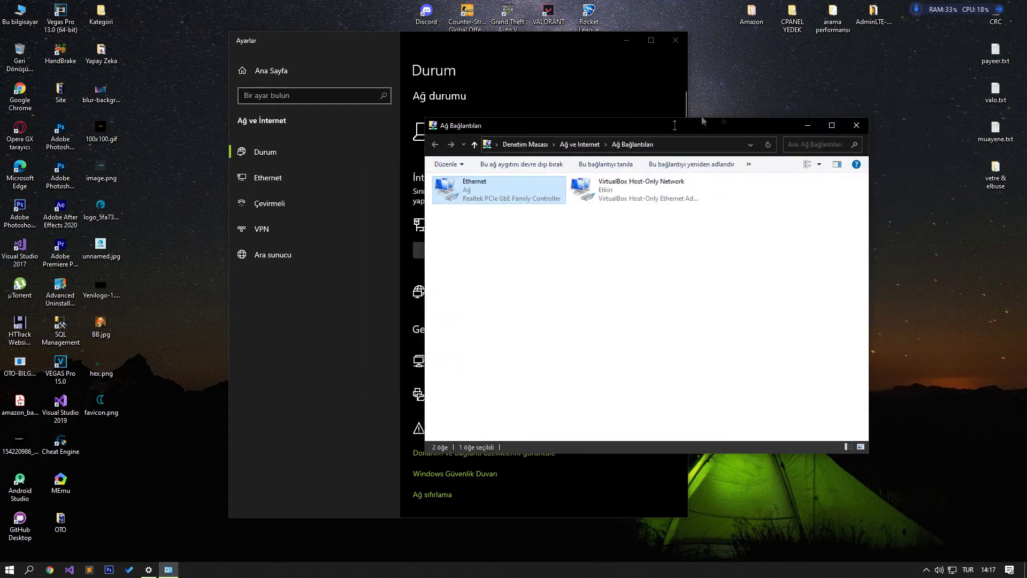
pyautogui.click(855, 126)
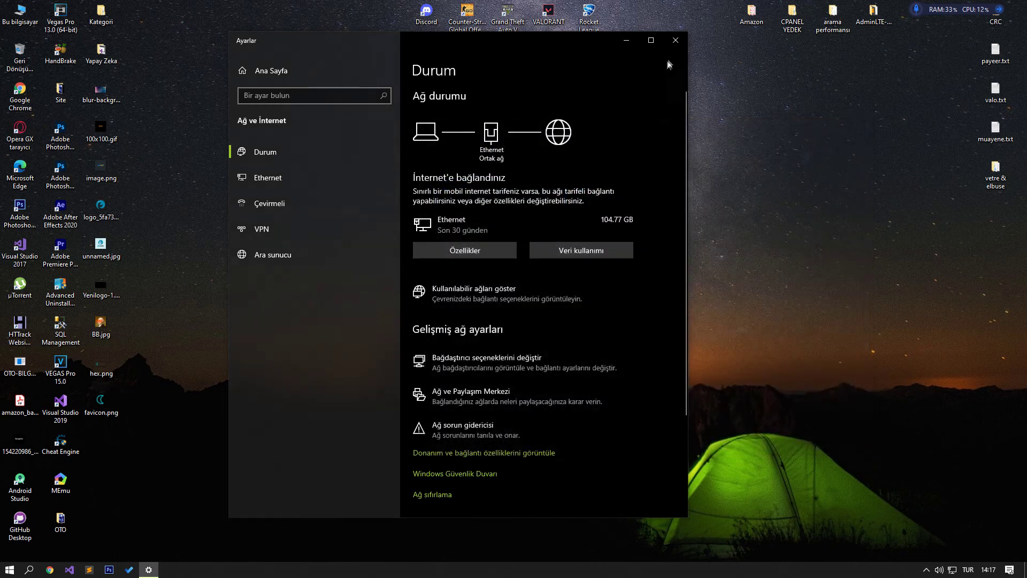
pyautogui.click(674, 41)
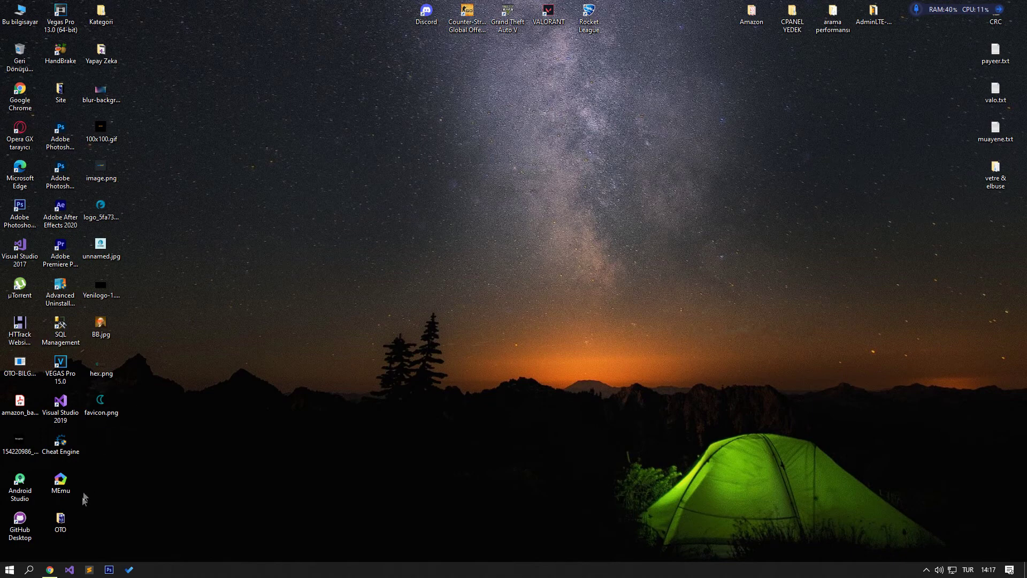
# - Switch to Google Chrome and open the Bir Soru Sor form on the hatauzmani.com question-and-answer site
pyautogui.click(52, 568)
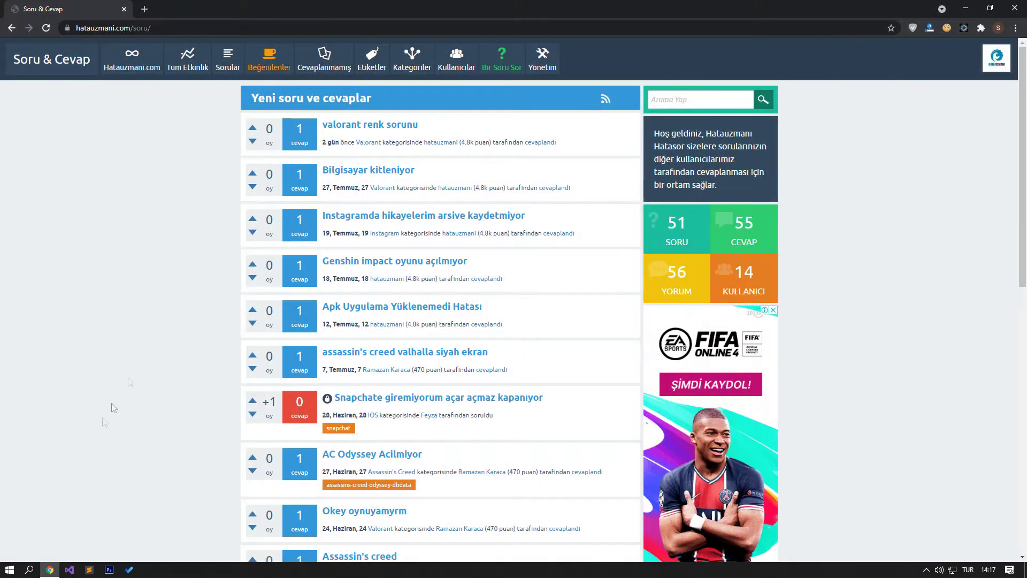
pyautogui.click(515, 71)
pyautogui.click(559, 369)
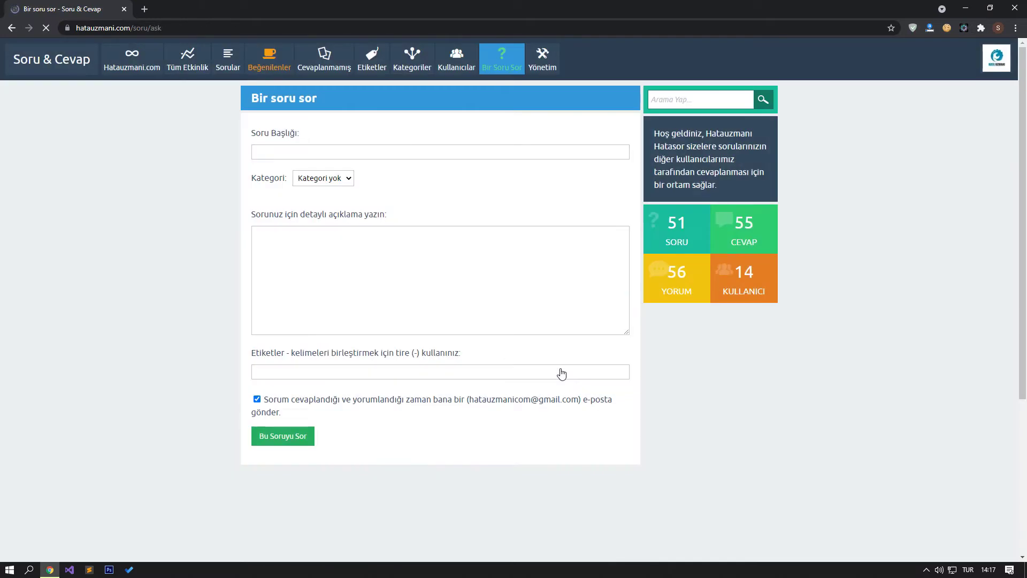